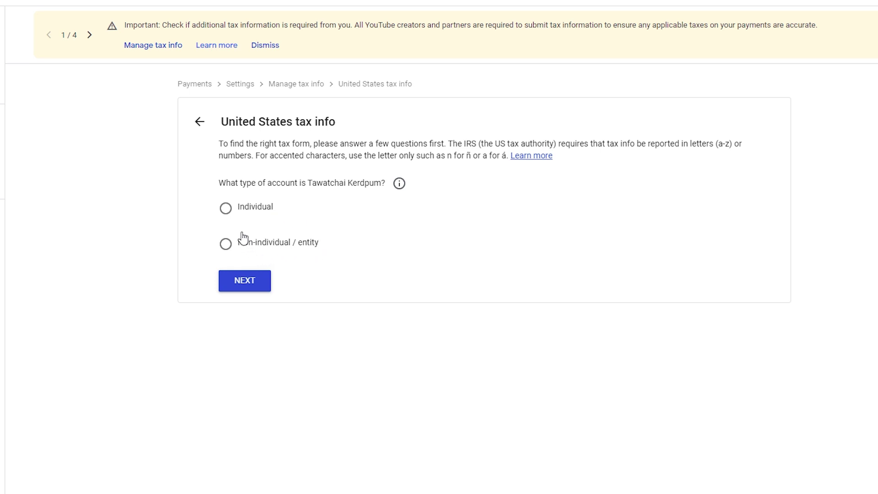
Step: Declare an Individual account that is not a US citizen or resident, and start the W-8BEN tax form
{"action": "left_click", "coordinate": [226, 214]}
{"action": "left_click", "coordinate": [248, 290]}
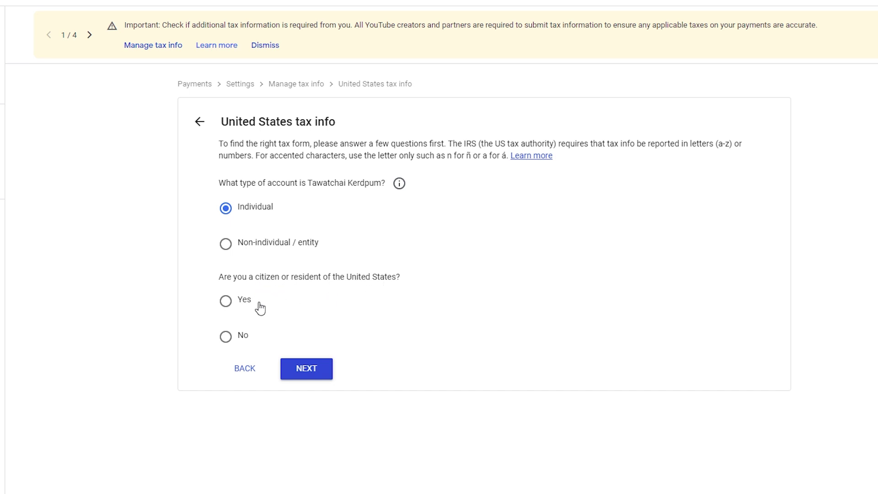
{"action": "left_click", "coordinate": [227, 340]}
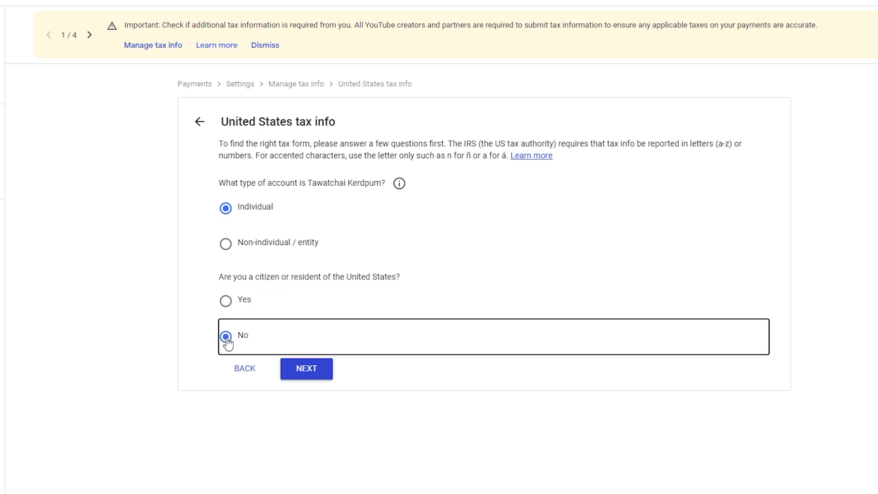
{"action": "left_click", "coordinate": [301, 373]}
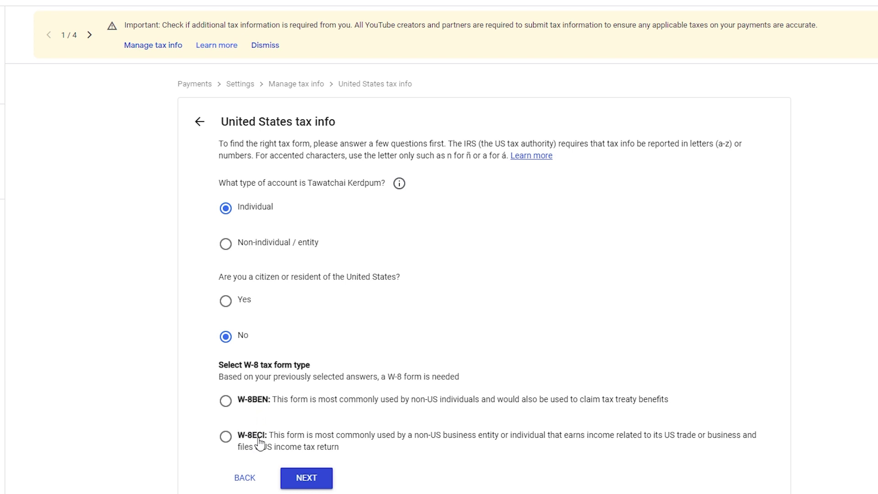
{"action": "left_click", "coordinate": [227, 408]}
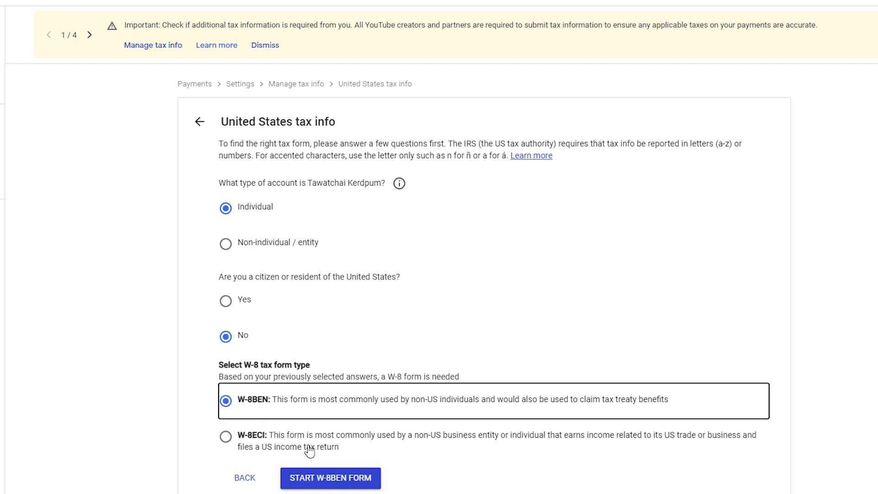
{"action": "left_click", "coordinate": [331, 486]}
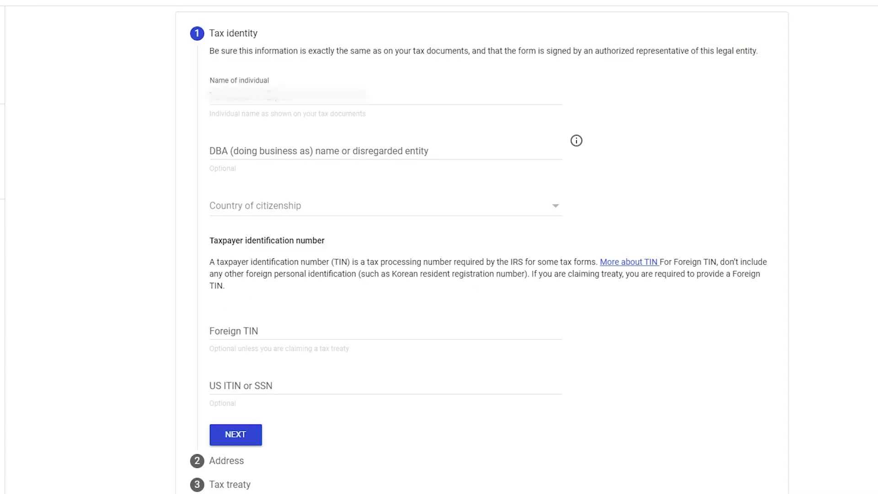
Step: Complete the tax identity section with Thailand as country of citizenship and the foreign TIN filled in
{"action": "scroll", "coordinate": [342, 103], "scroll_direction": "down", "scroll_amount": 1}
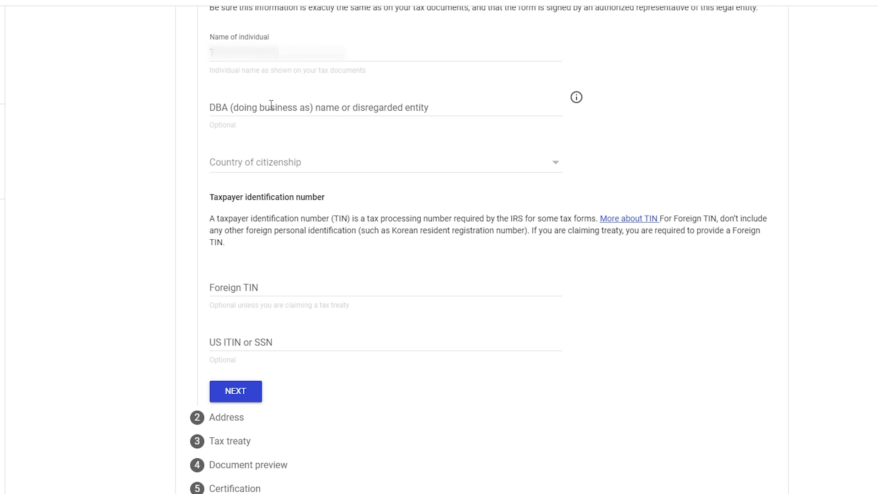
{"action": "left_click", "coordinate": [283, 166]}
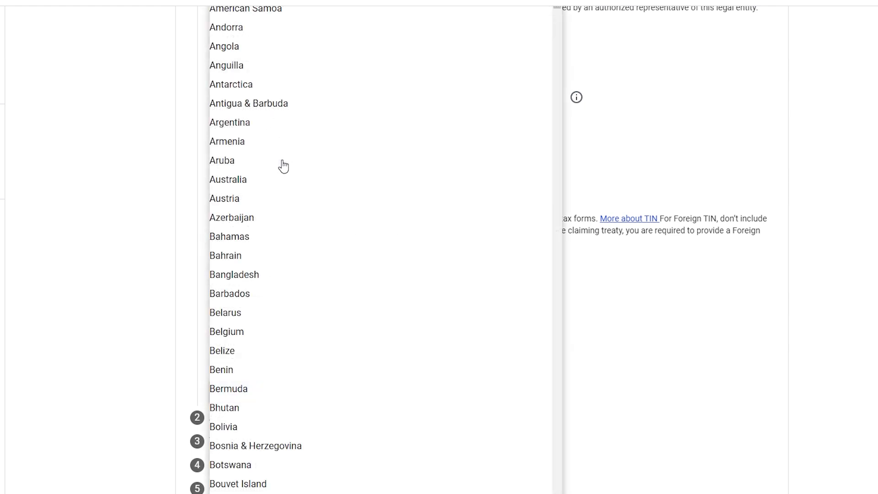
{"action": "key", "text": "t"}
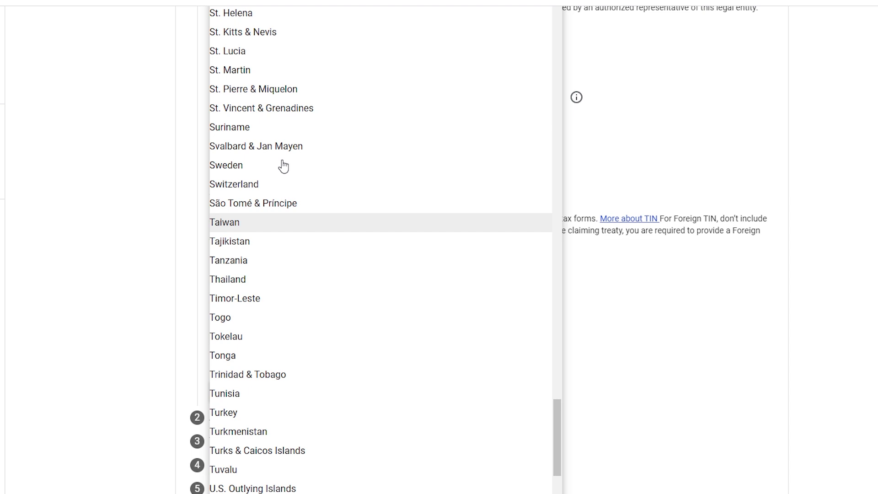
{"action": "left_click", "coordinate": [280, 280]}
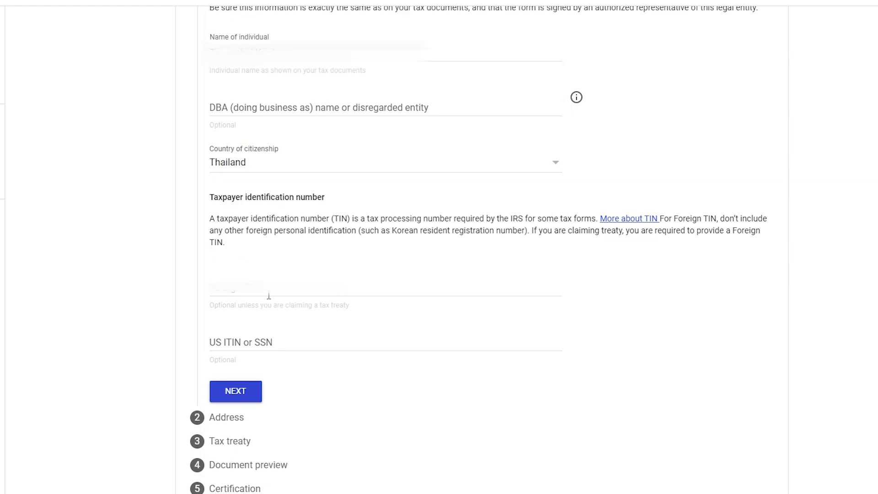
{"action": "left_click", "coordinate": [268, 296]}
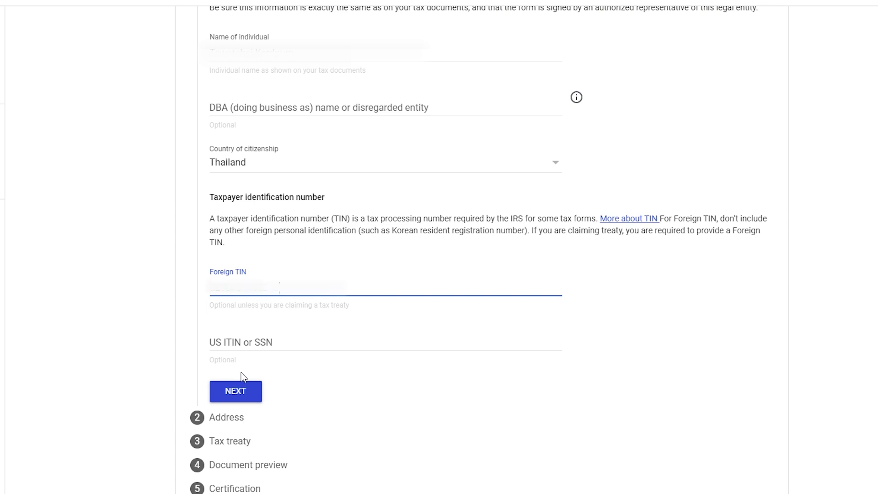
{"action": "left_click", "coordinate": [237, 391]}
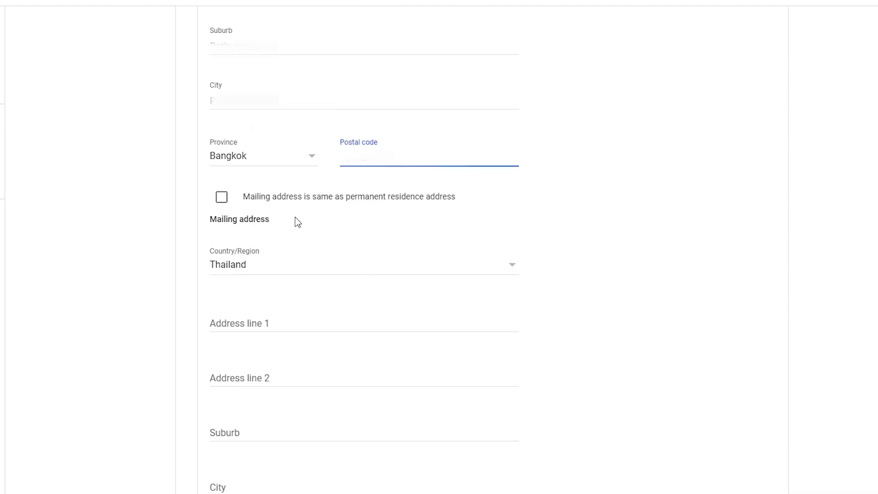
Step: Mark the mailing address as the same as the permanent residence address and finish the address section
{"action": "left_click", "coordinate": [222, 201]}
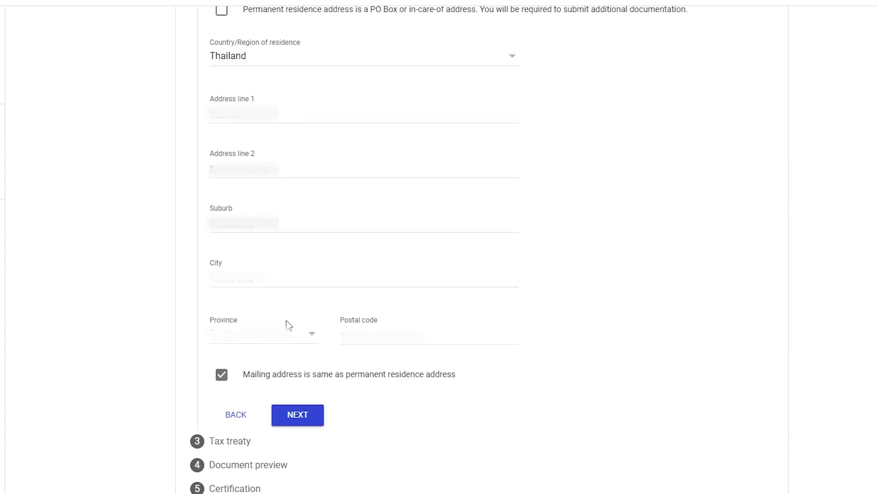
{"action": "left_click", "coordinate": [302, 417]}
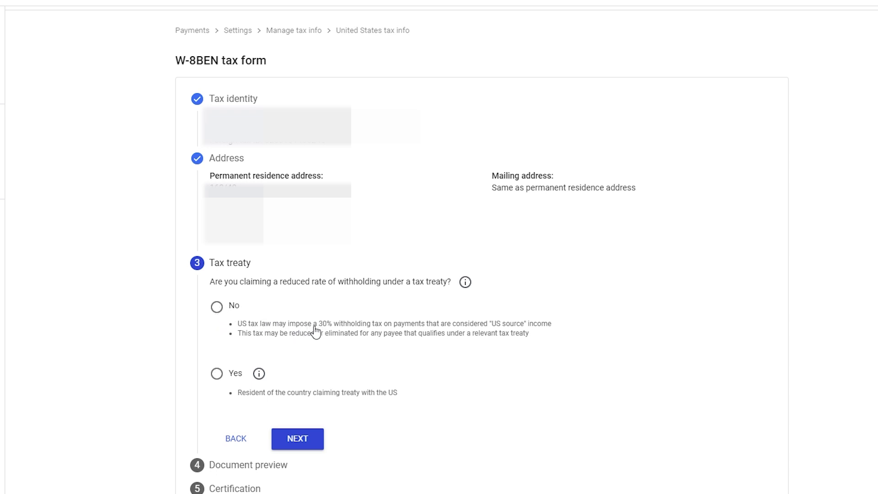
Step: Claim a reduced withholding rate under a tax treaty as a resident of Thailand
{"action": "left_click", "coordinate": [217, 376]}
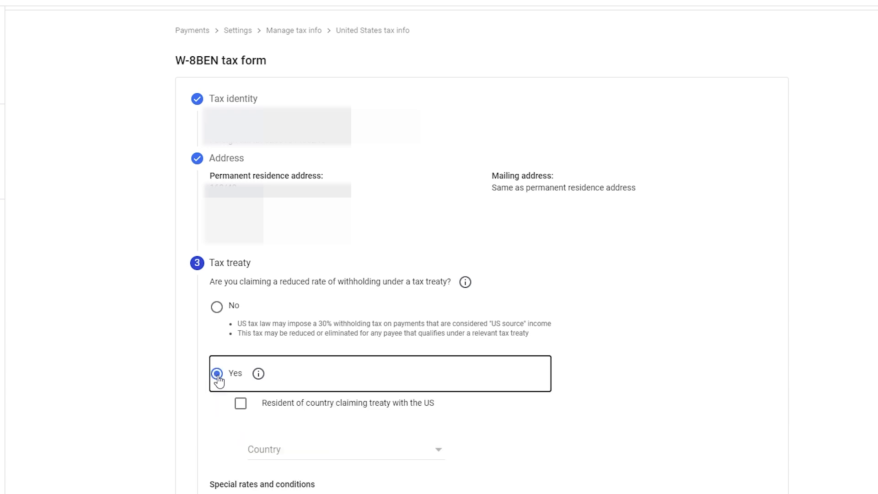
{"action": "scroll", "coordinate": [388, 358], "scroll_direction": "down", "scroll_amount": 3}
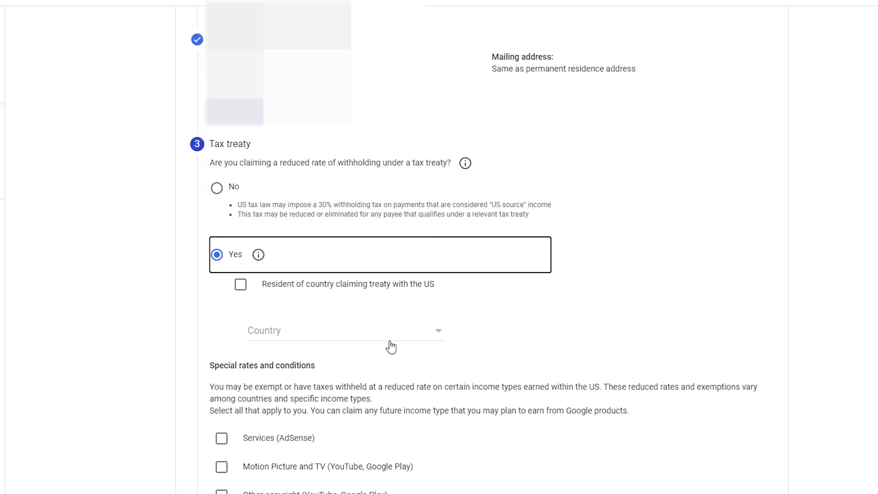
{"action": "left_click", "coordinate": [357, 340]}
{"action": "scroll", "coordinate": [357, 290], "scroll_direction": "down", "scroll_amount": 10}
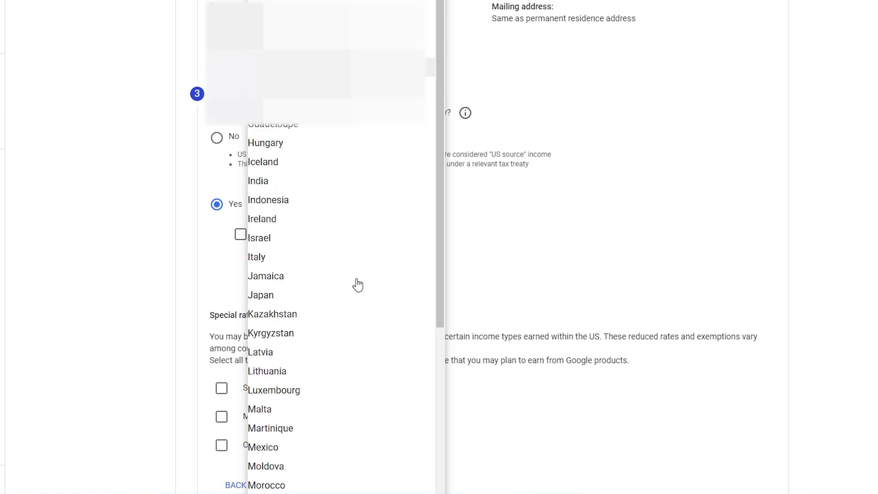
{"action": "left_click", "coordinate": [286, 454]}
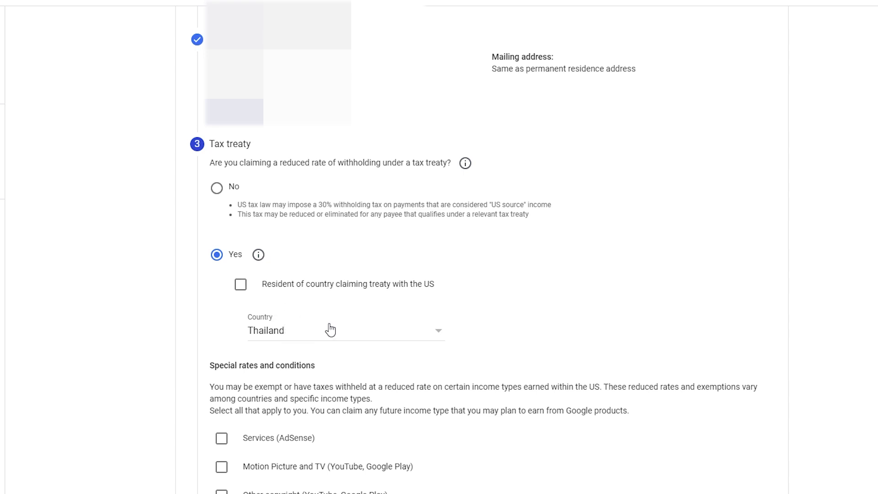
{"action": "left_click", "coordinate": [241, 286]}
Step: Claim Services (AdSense) income under Article 7 and paragraph 1 at the 0% reduced rate, confirming the treaty terms are met
{"action": "scroll", "coordinate": [282, 338], "scroll_direction": "down", "scroll_amount": 2}
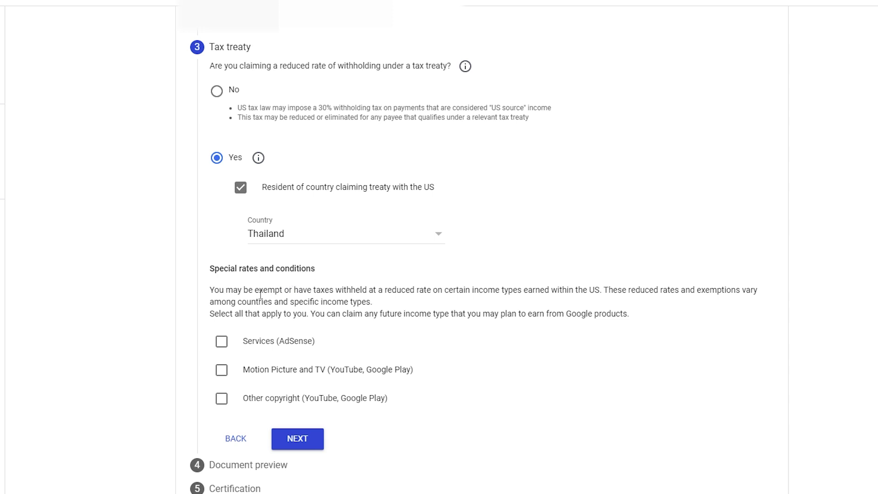
{"action": "left_click", "coordinate": [221, 342]}
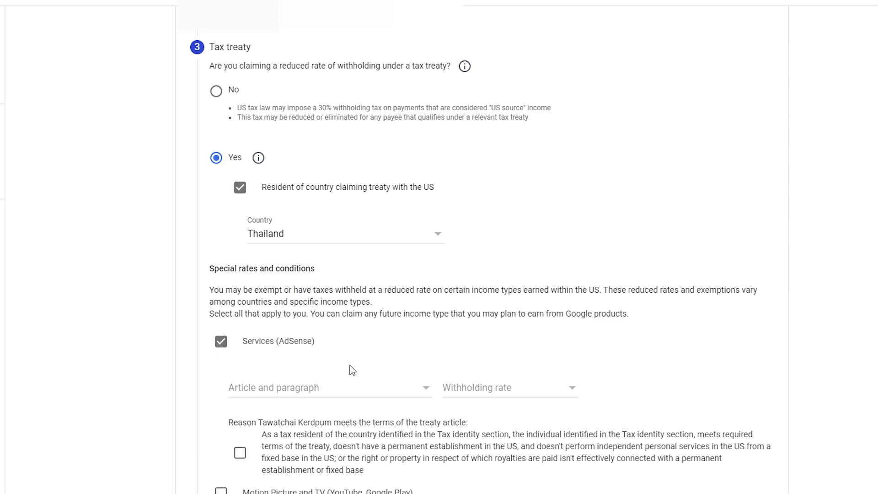
{"action": "scroll", "coordinate": [343, 350], "scroll_direction": "down", "scroll_amount": 1}
{"action": "left_click", "coordinate": [398, 331]}
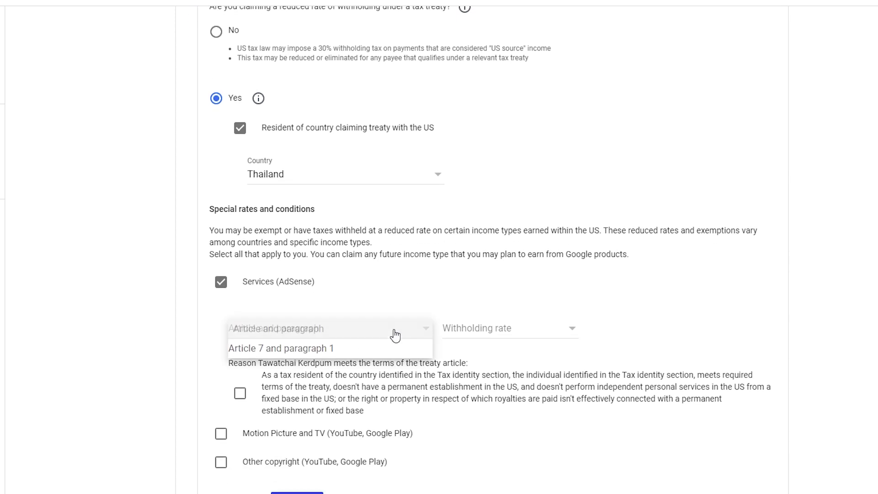
{"action": "left_click", "coordinate": [333, 347]}
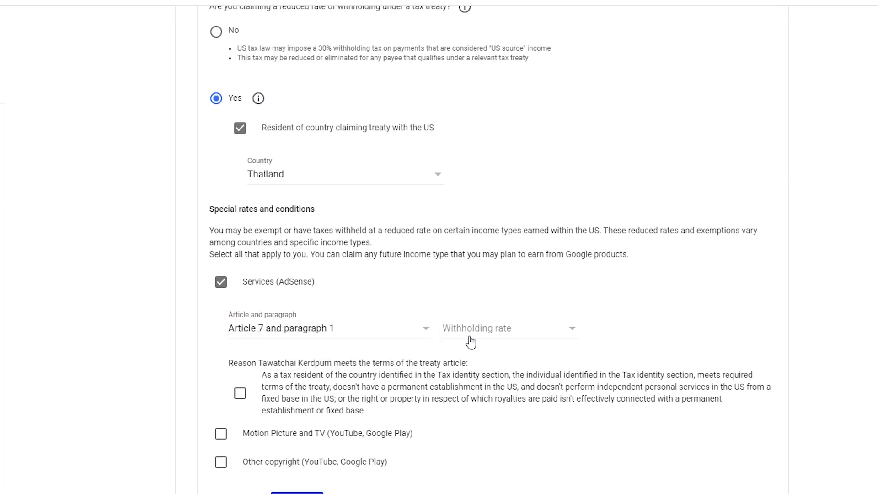
{"action": "left_click", "coordinate": [498, 331]}
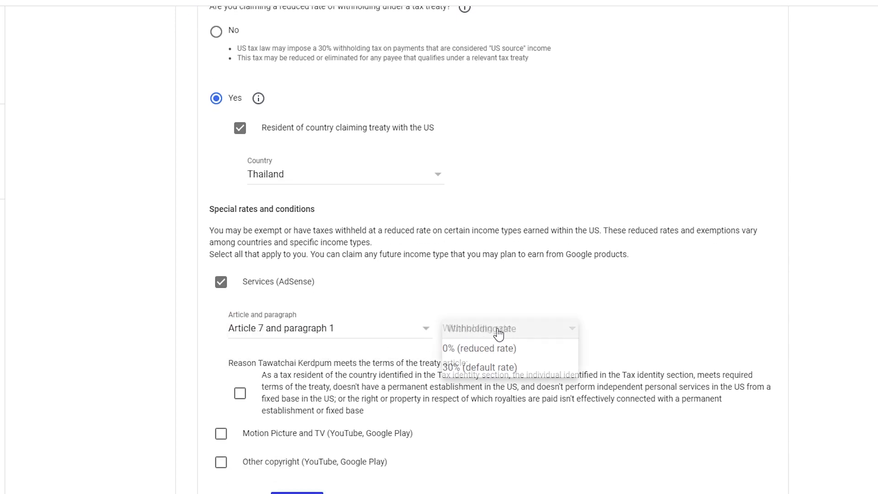
{"action": "left_click", "coordinate": [518, 348]}
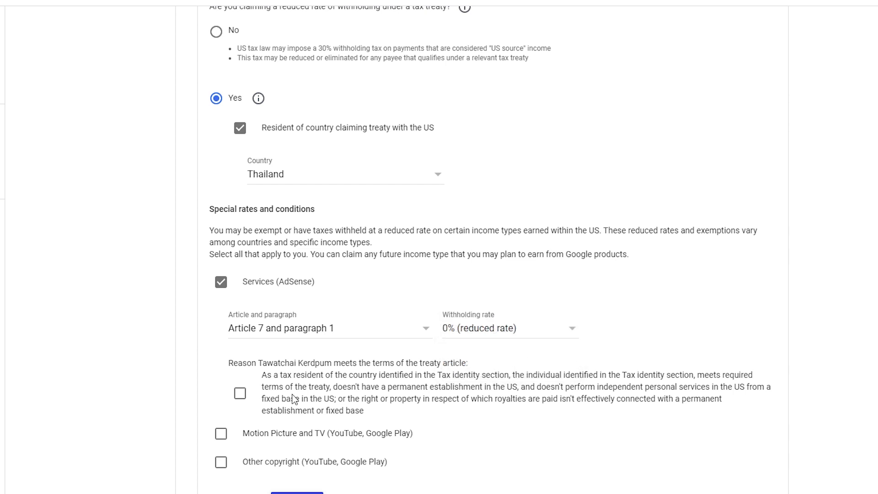
{"action": "scroll", "coordinate": [288, 391], "scroll_direction": "down", "scroll_amount": 1}
{"action": "left_click", "coordinate": [240, 334]}
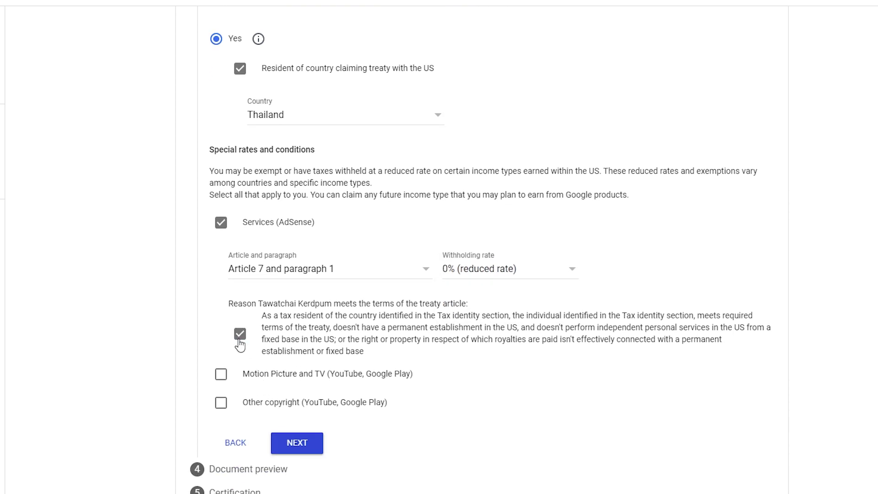
Step: Claim Motion Picture and TV income under Article 12 and paragraph 2A at the 5% reduced rate, confirming the treaty terms
{"action": "left_click", "coordinate": [221, 373]}
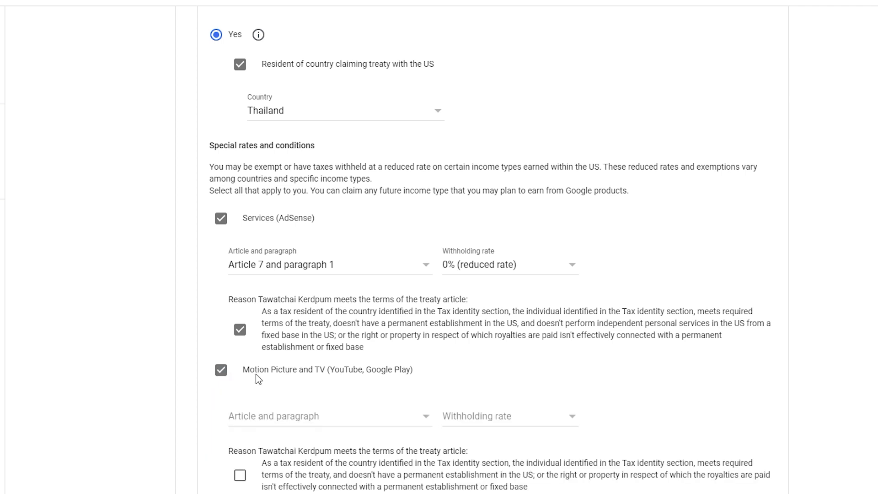
{"action": "left_click", "coordinate": [426, 416]}
{"action": "left_click", "coordinate": [378, 438]}
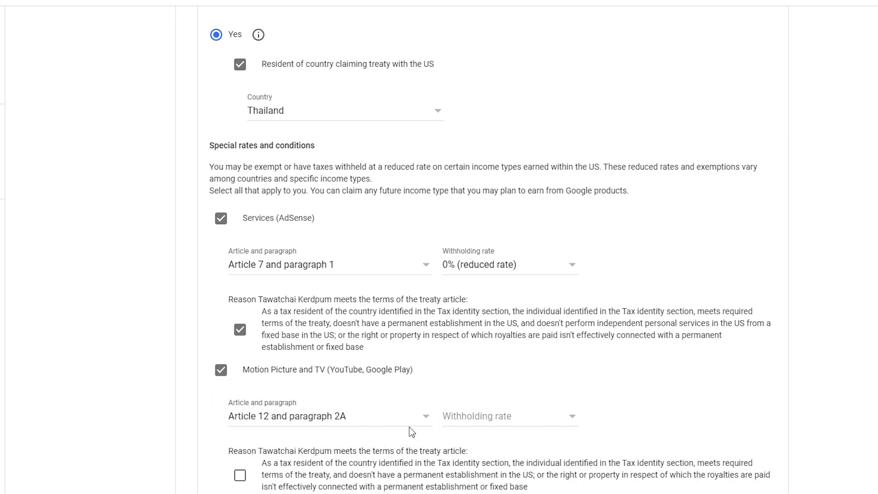
{"action": "left_click", "coordinate": [476, 420]}
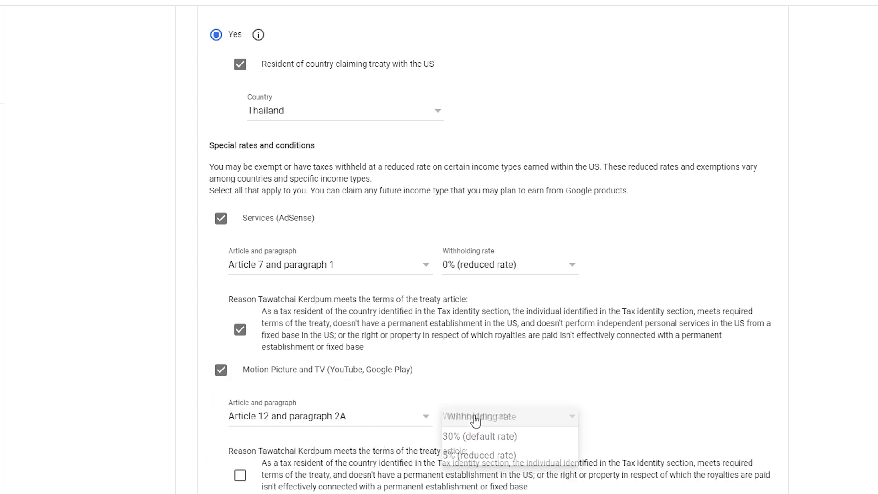
{"action": "left_click", "coordinate": [526, 455]}
{"action": "scroll", "coordinate": [633, 454], "scroll_direction": "down", "scroll_amount": 3}
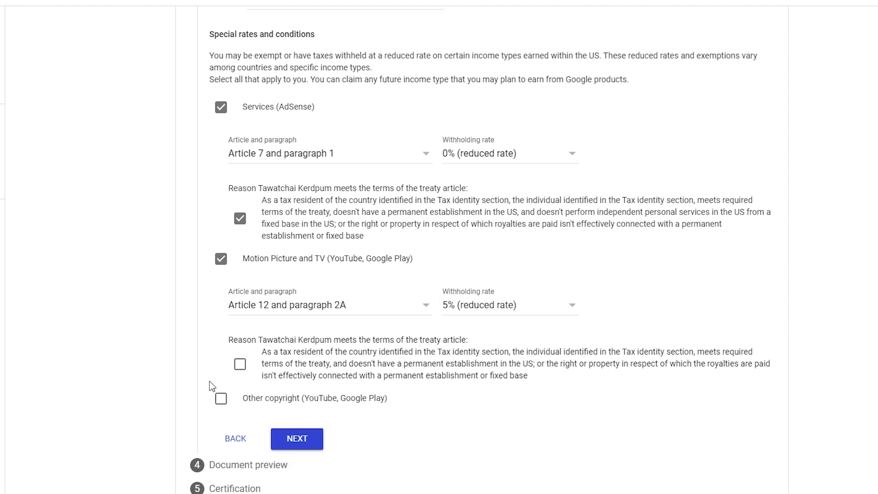
{"action": "left_click", "coordinate": [239, 364]}
Step: Claim Other copyright income under Article 12 and paragraph 2A at 5%, confirm its terms, and finish the tax treaty section
{"action": "left_click", "coordinate": [221, 398]}
{"action": "scroll", "coordinate": [302, 406], "scroll_direction": "down", "scroll_amount": 1}
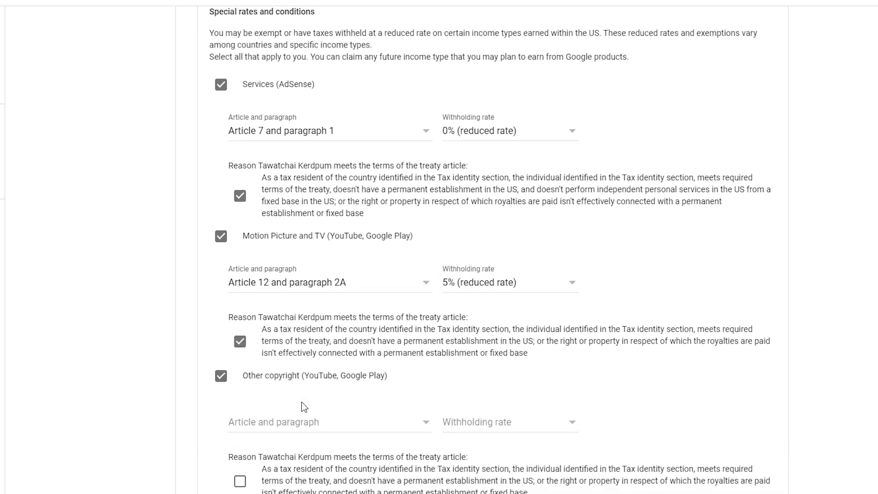
{"action": "scroll", "coordinate": [302, 406], "scroll_direction": "down", "scroll_amount": 2}
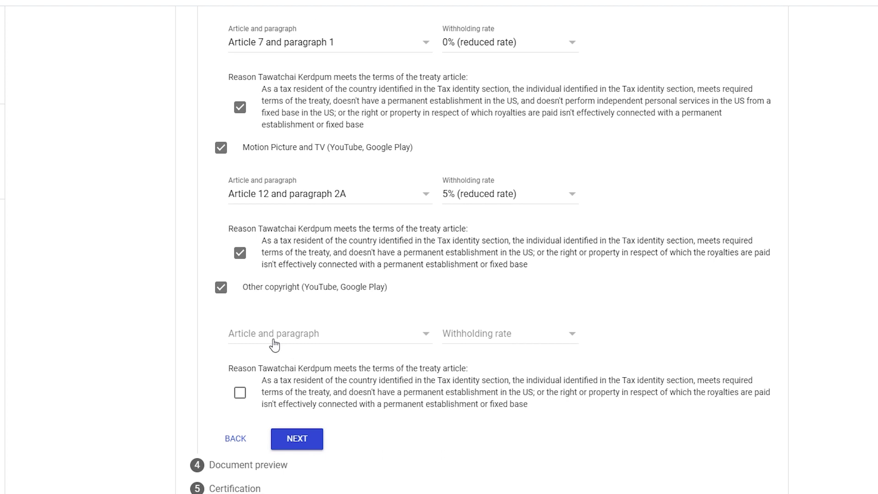
{"action": "left_click", "coordinate": [422, 338]}
{"action": "left_click", "coordinate": [369, 354]}
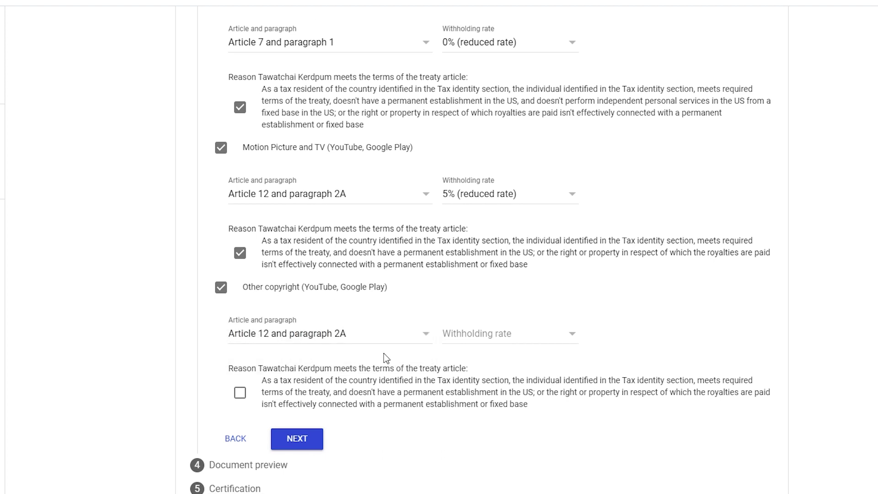
{"action": "left_click", "coordinate": [488, 342]}
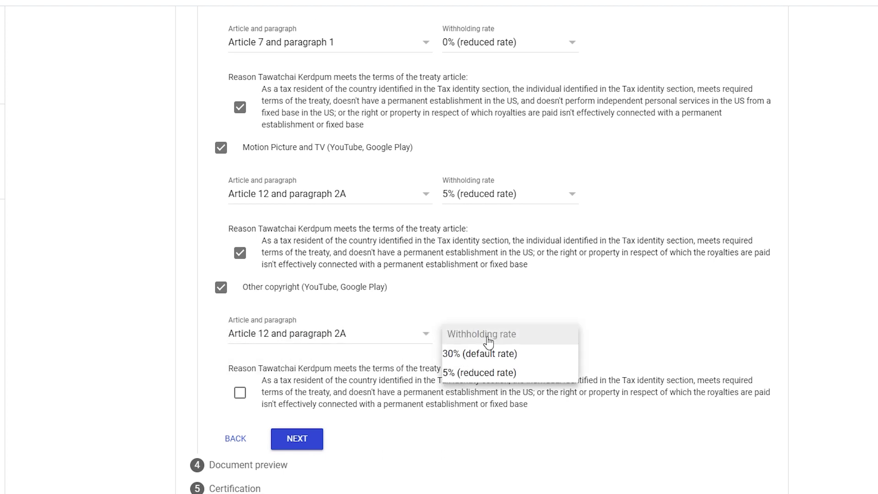
{"action": "left_click", "coordinate": [488, 372]}
{"action": "left_click", "coordinate": [240, 392]}
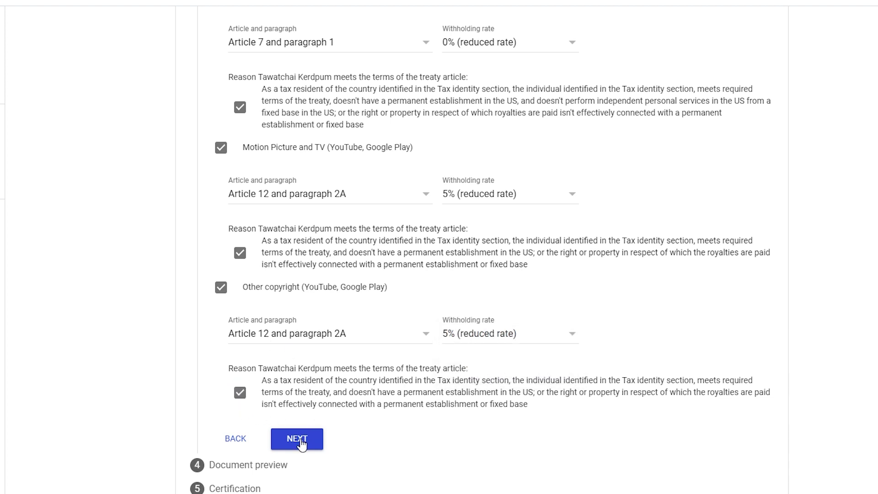
{"action": "left_click", "coordinate": [298, 439]}
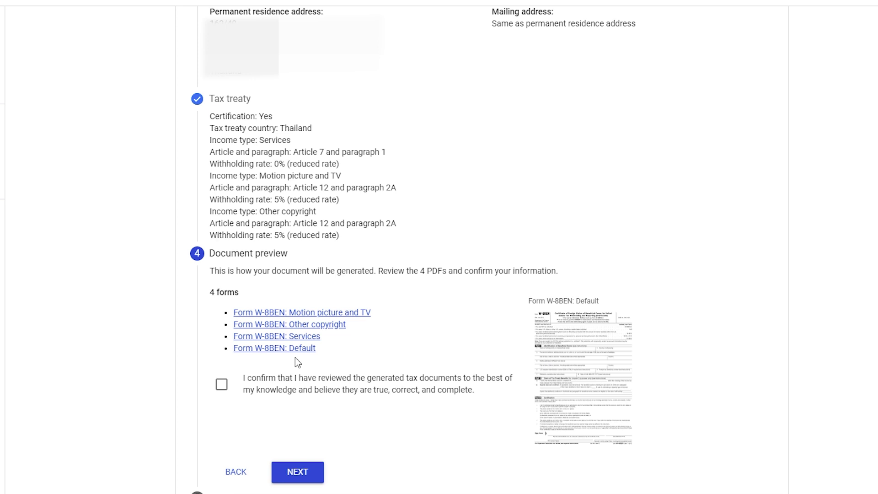
Step: Confirm that the generated tax documents have been reviewed and proceed to the certification section
{"action": "left_click", "coordinate": [222, 385]}
{"action": "left_click", "coordinate": [287, 472]}
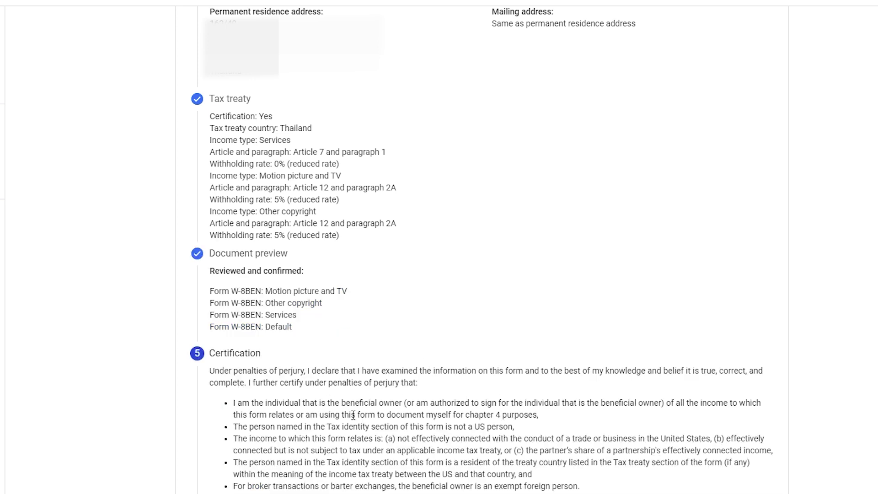
Step: Sign the certification with the full legal name, confirm completing the form on one's own behalf, and proceed to the next section
{"action": "scroll", "coordinate": [353, 415], "scroll_direction": "down", "scroll_amount": 4}
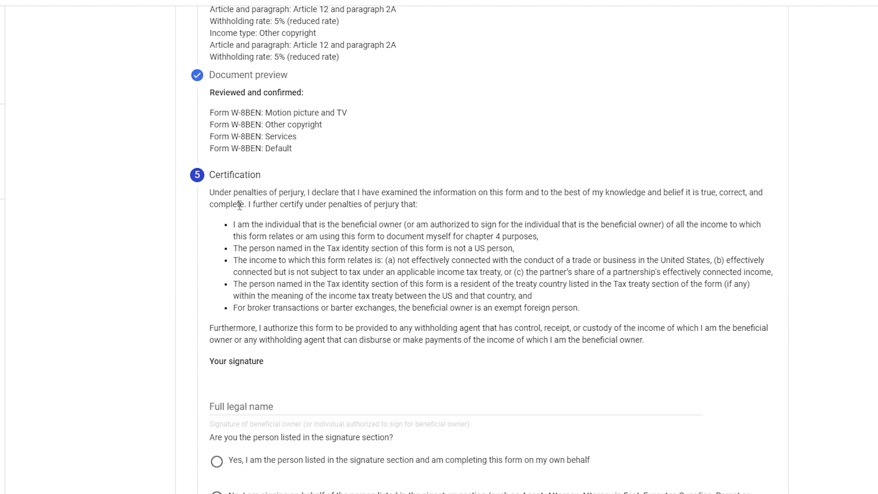
{"action": "scroll", "coordinate": [240, 205], "scroll_direction": "down", "scroll_amount": 1}
{"action": "left_click", "coordinate": [254, 345]}
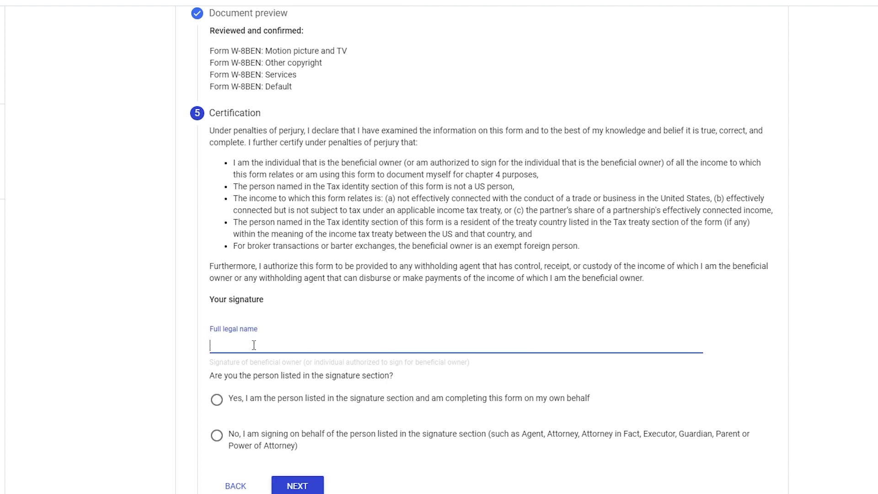
{"action": "right_click", "coordinate": [254, 347]}
{"action": "key", "text": "Escape"}
{"action": "key", "text": "ctrl+v"}
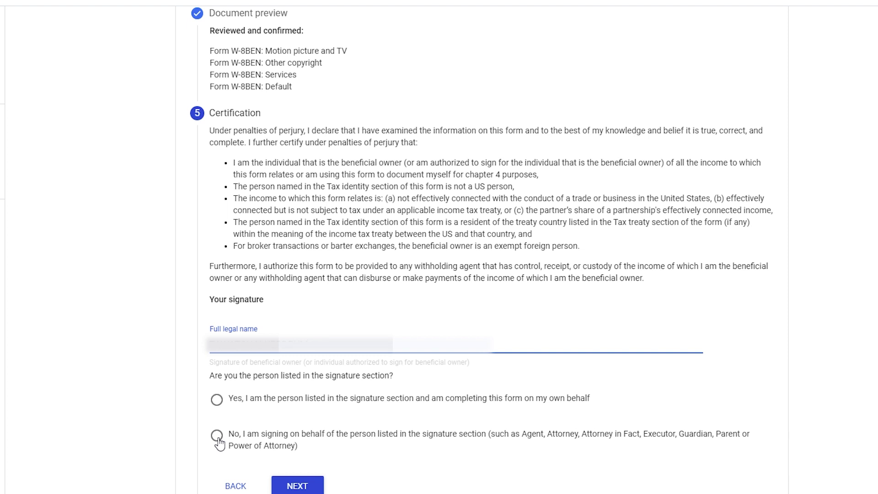
{"action": "left_click", "coordinate": [217, 401]}
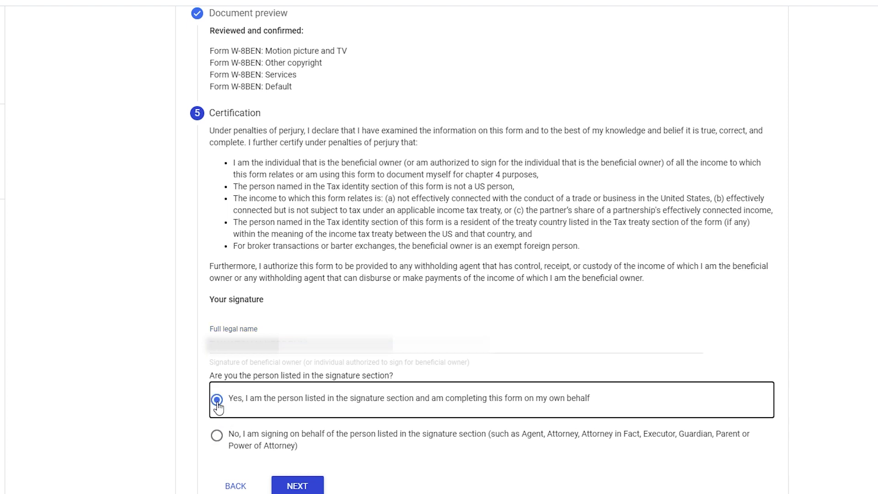
{"action": "left_click", "coordinate": [300, 486]}
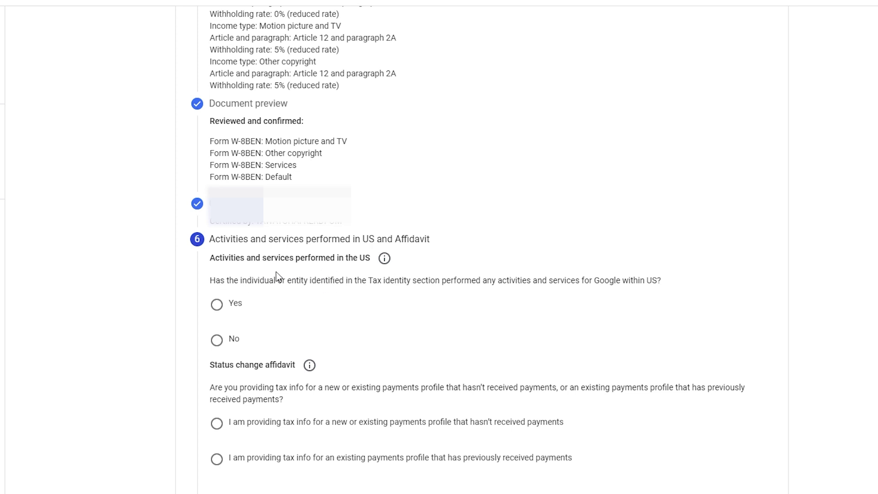
Step: Declare that no activities or services were performed for Google within the US, and certify they are performed solely outside it
{"action": "left_click", "coordinate": [217, 342]}
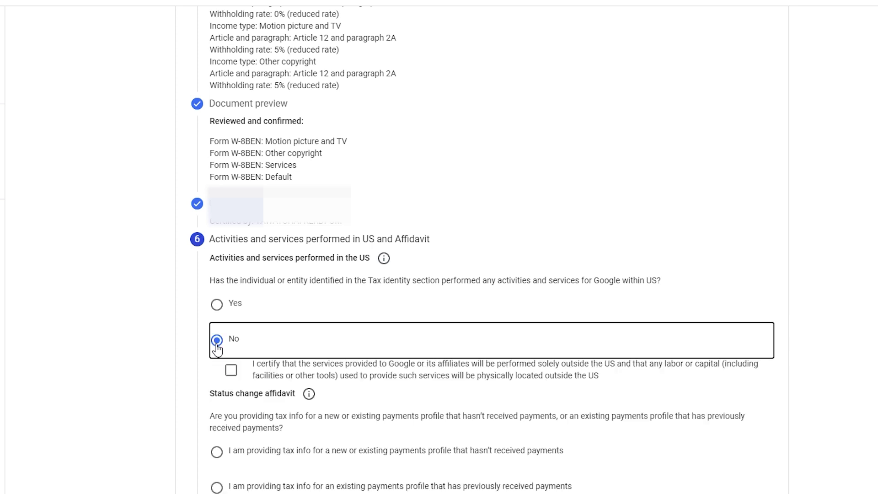
{"action": "left_click", "coordinate": [231, 371]}
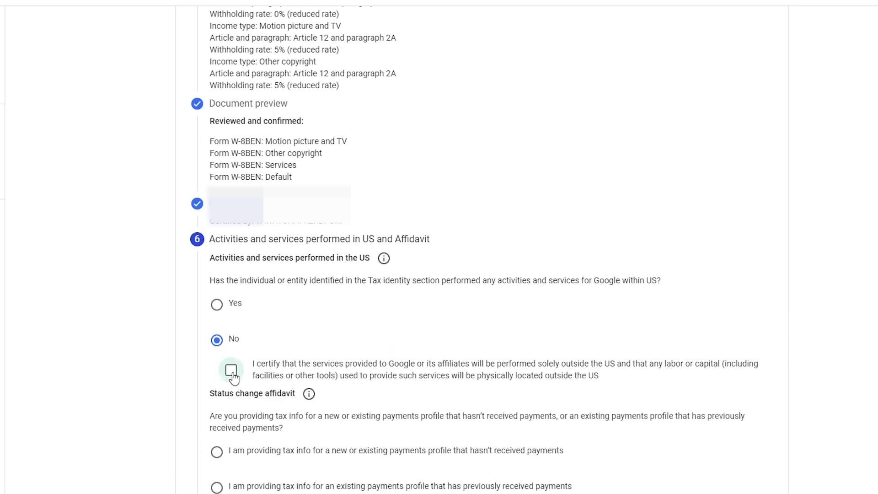
Step: Declare an existing payments profile that has previously received payments, with the unchanged-status declaration checked and no changes listed, and submit the tax form
{"action": "scroll", "coordinate": [314, 338], "scroll_direction": "down", "scroll_amount": 1}
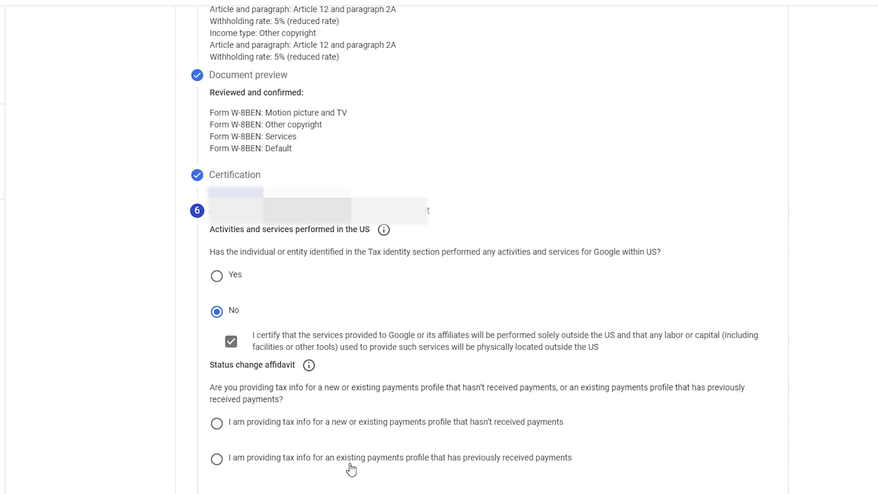
{"action": "left_click", "coordinate": [218, 462]}
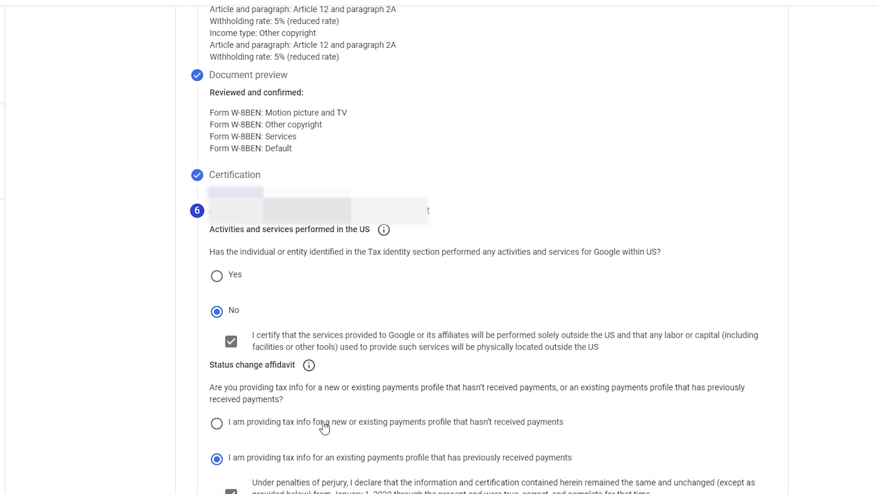
{"action": "scroll", "coordinate": [325, 427], "scroll_direction": "down", "scroll_amount": 2}
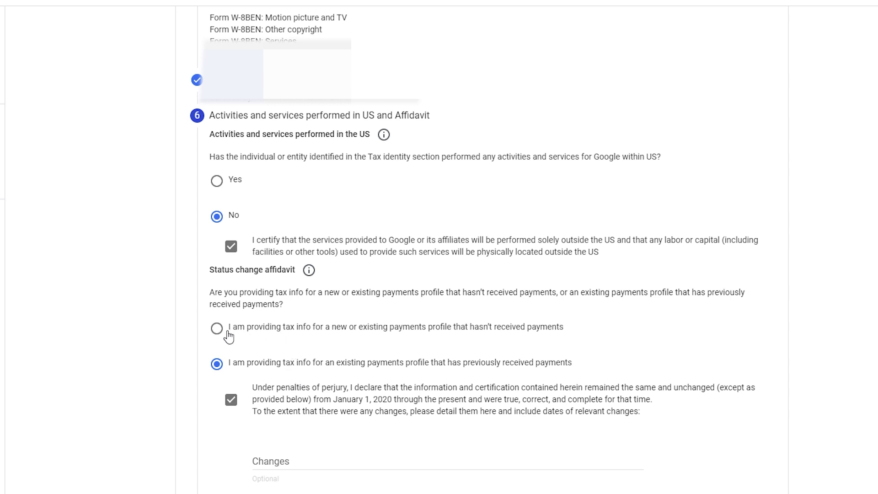
{"action": "scroll", "coordinate": [292, 434], "scroll_direction": "down", "scroll_amount": 1}
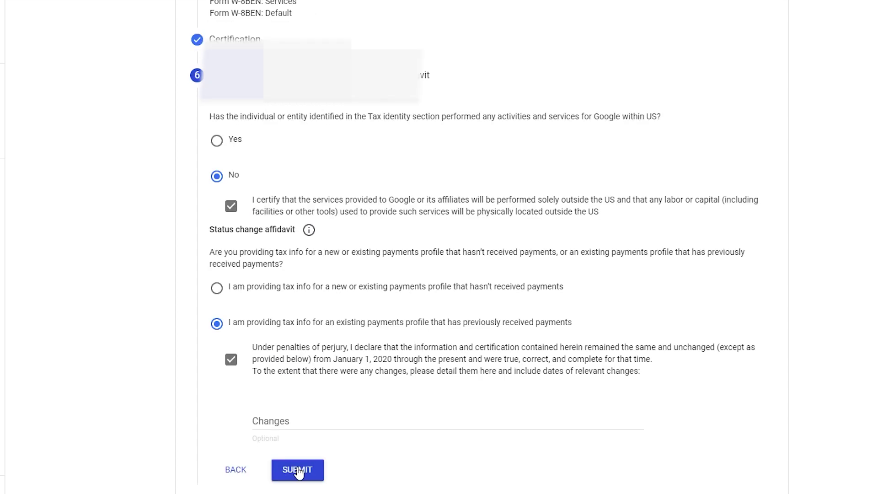
{"action": "left_click", "coordinate": [298, 471]}
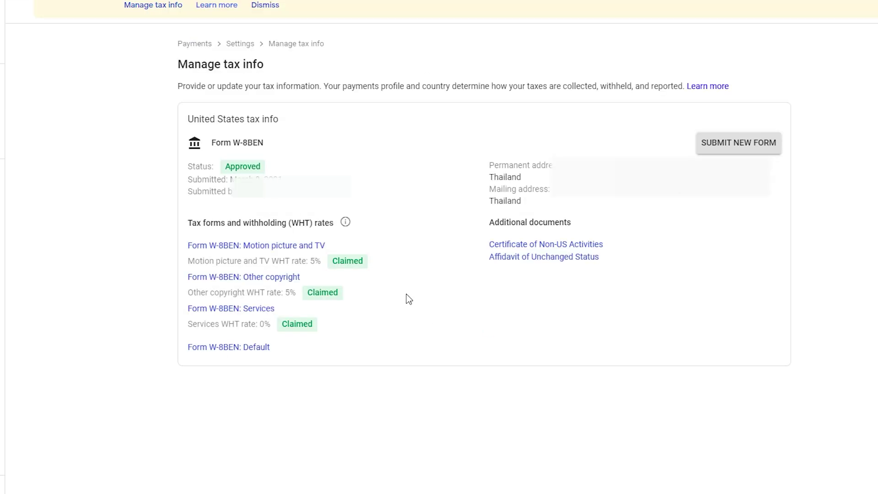